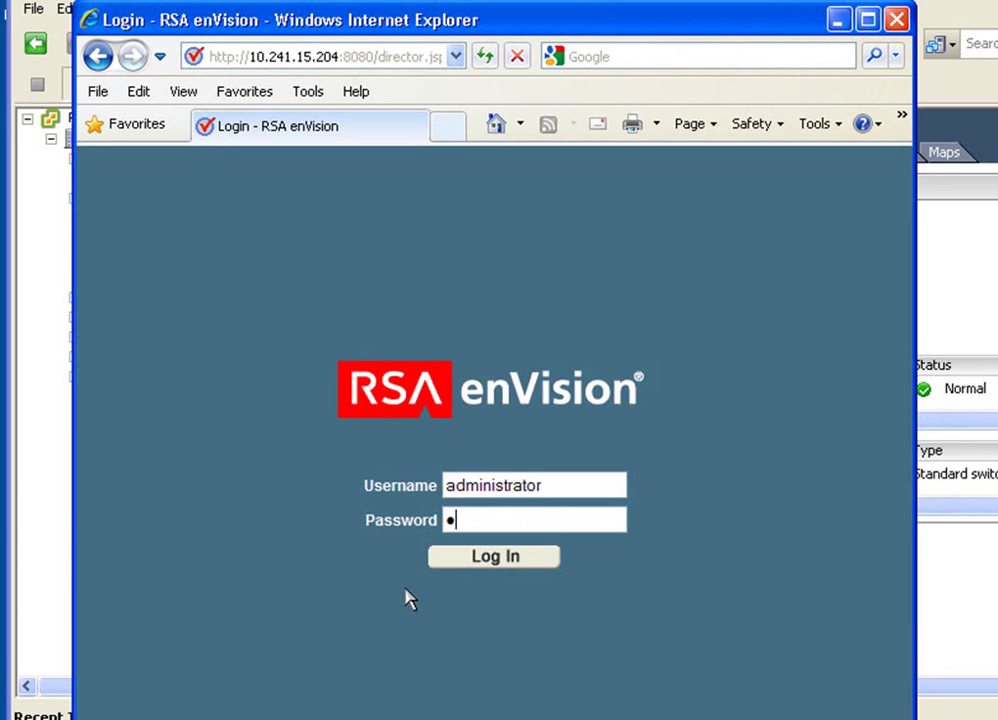
Log in to RSA enVision as administrator with the account password and review the list of monitored devices
text(••••••••••)
click(505, 560)
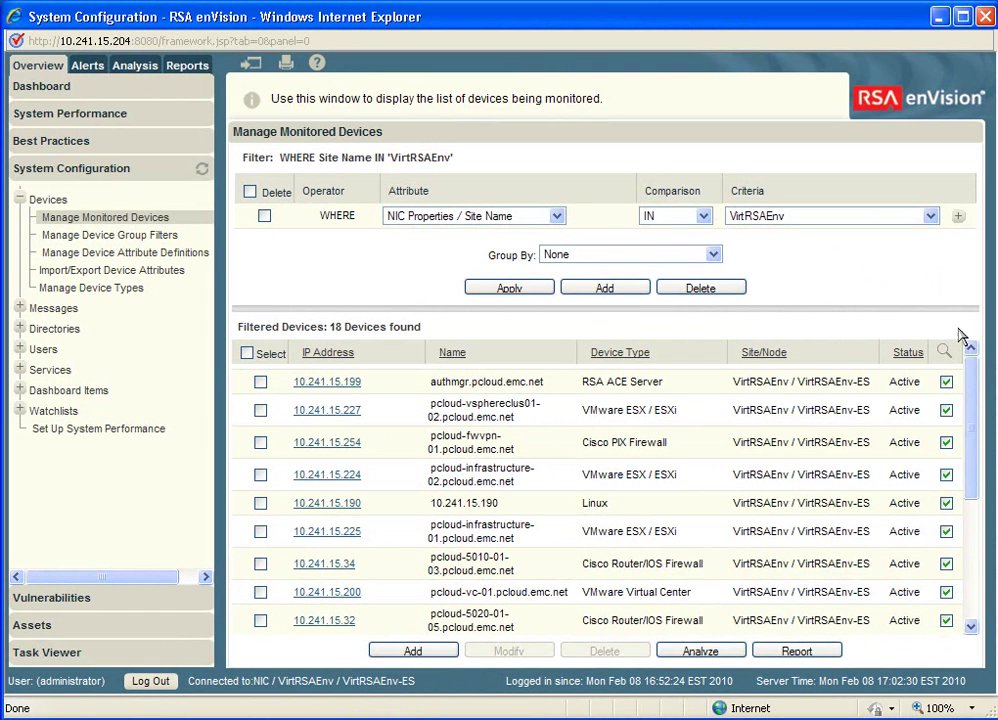
drag(980, 396, 995, 543)
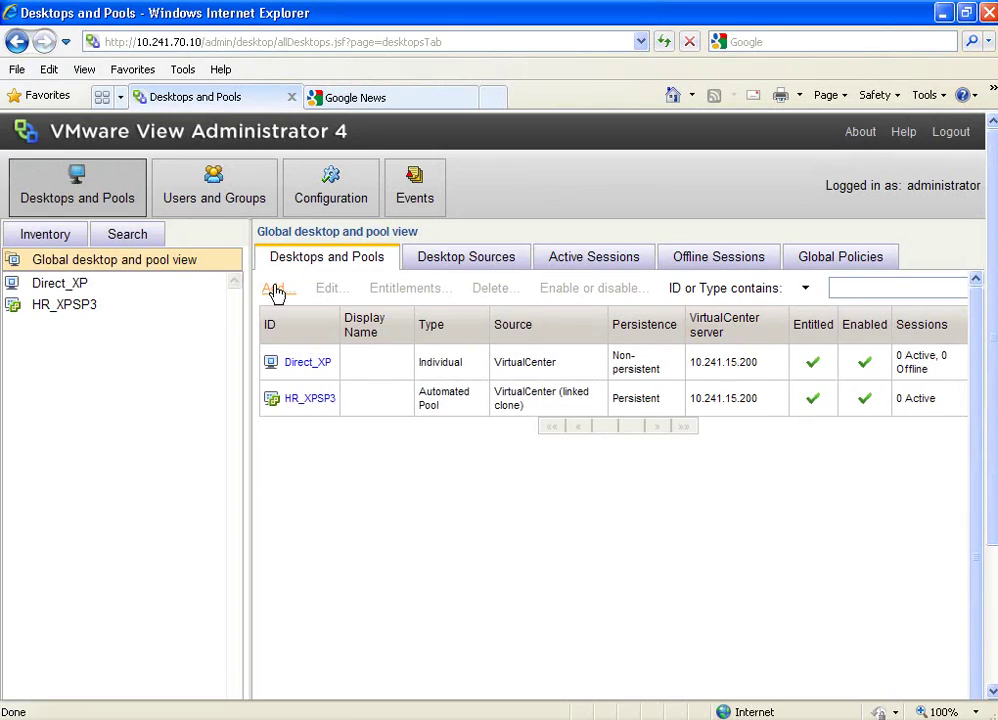
Switch to VMware View Administrator and start adding an automated desktop pool that uses linked clone technology on the listed VirtualCenter server
click(276, 291)
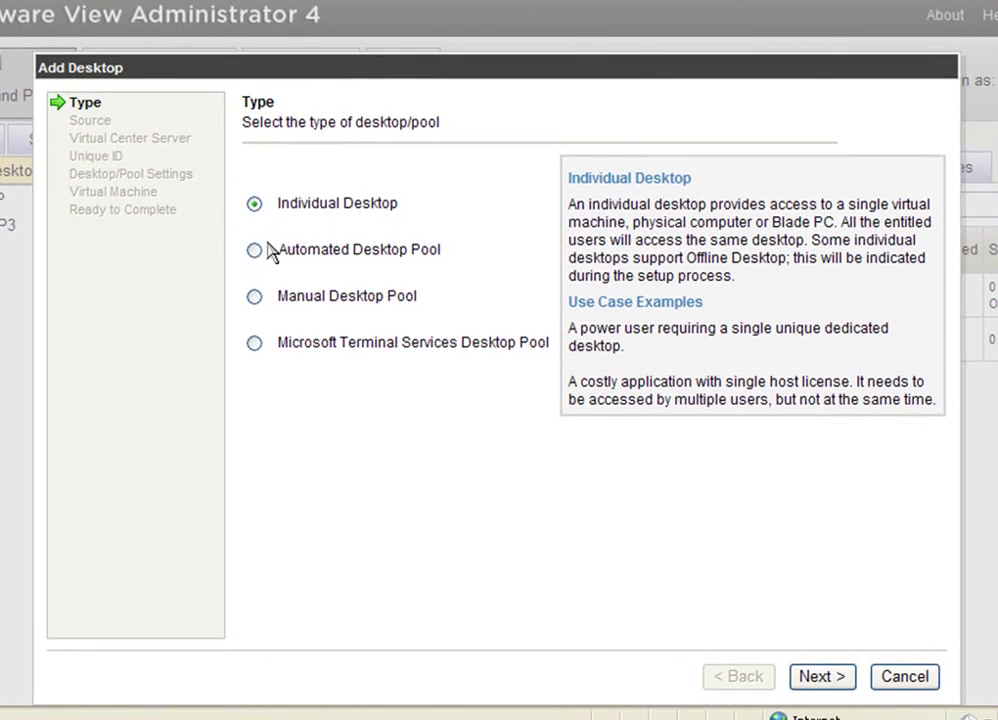
click(256, 251)
click(820, 678)
click(822, 676)
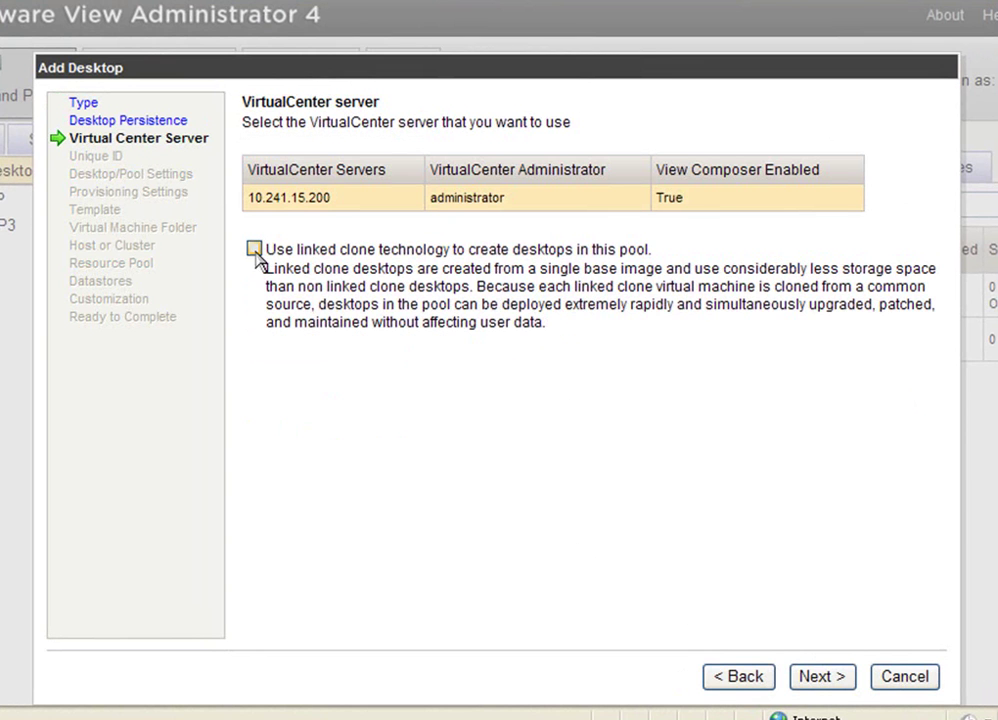
click(255, 252)
click(833, 674)
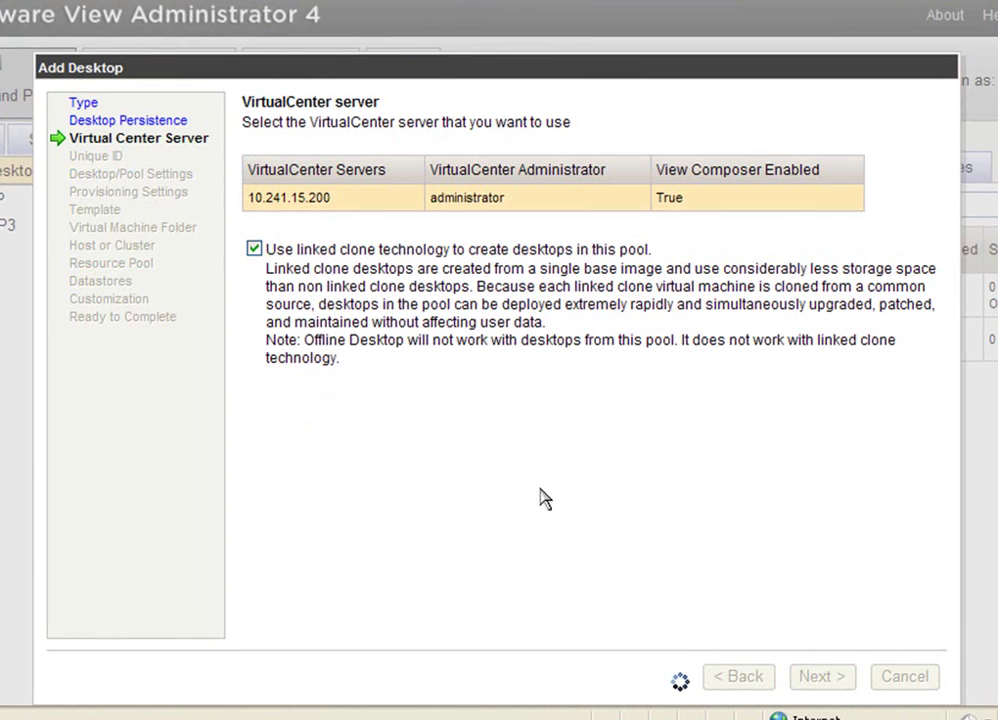
Set the pool's unique ID and display name to Engin-XP, with the description "Engineering Corporate Desktop (XP SP3)"
click(398, 214)
text(EngineXP)
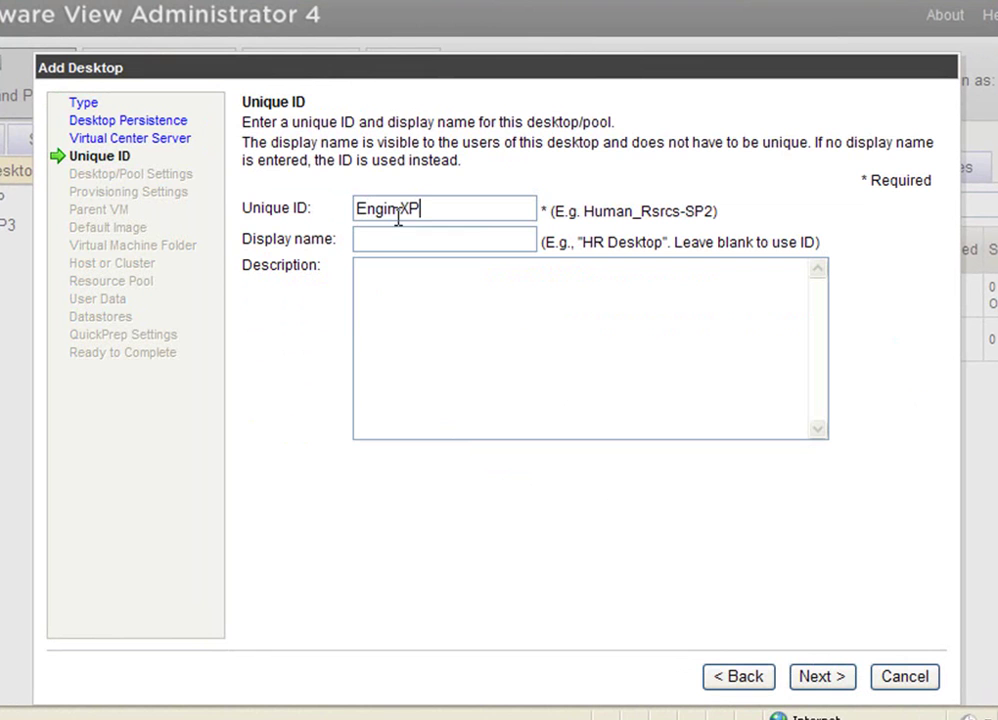
click(381, 240)
text(Engin-XP)
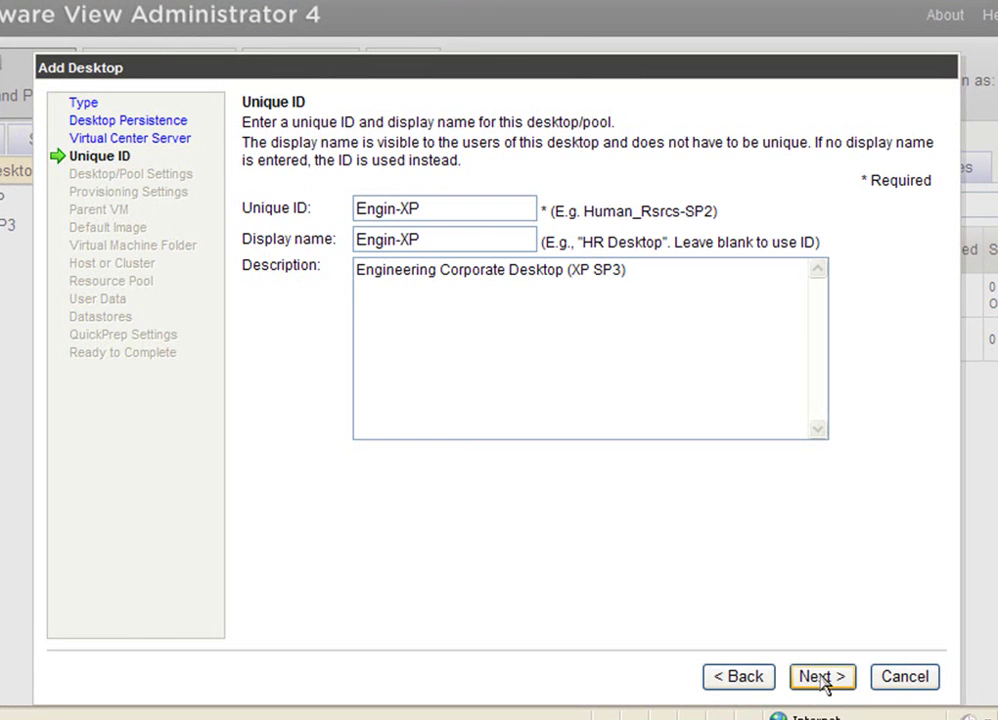
click(820, 677)
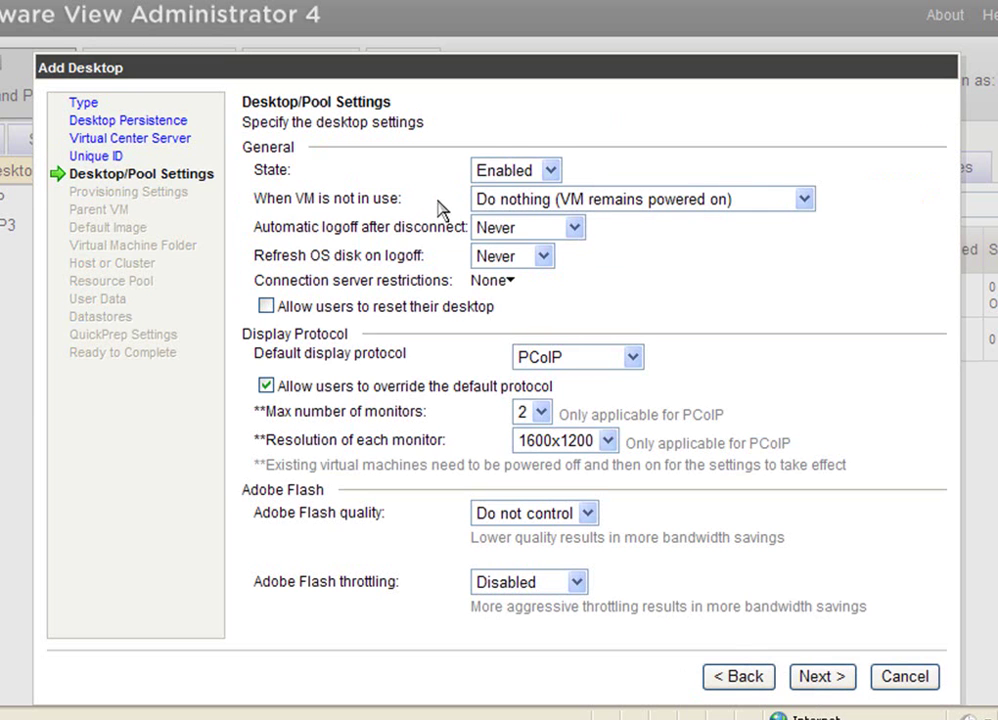
Allow users to reset their desktop in the pool settings and keep the remaining settings at their defaults
click(268, 307)
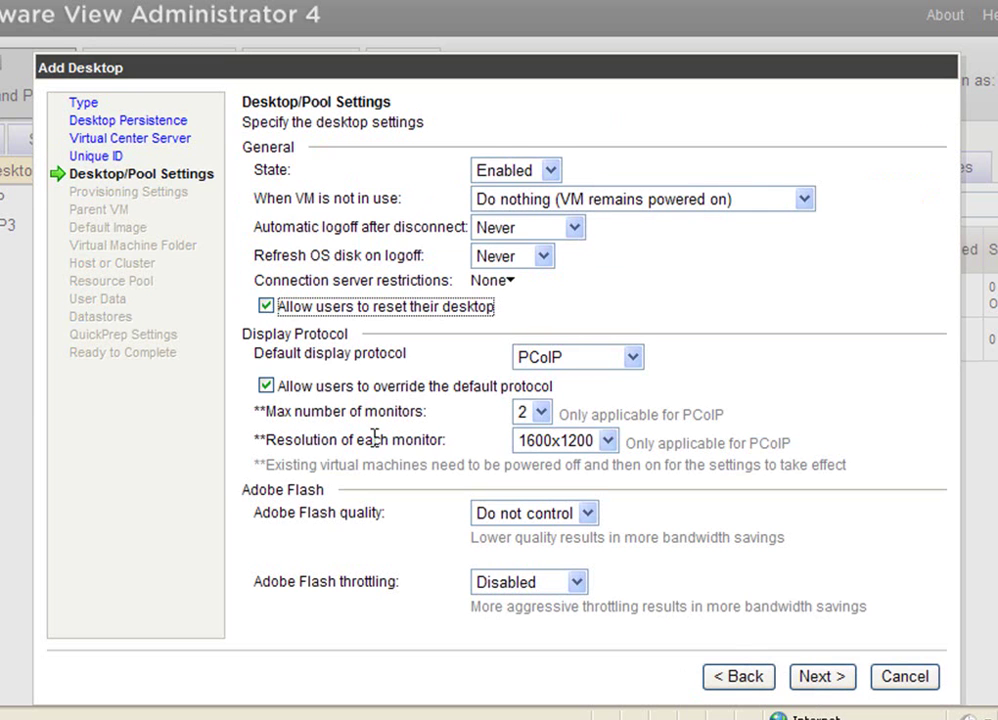
scroll(603, 442, up, 1)
click(830, 678)
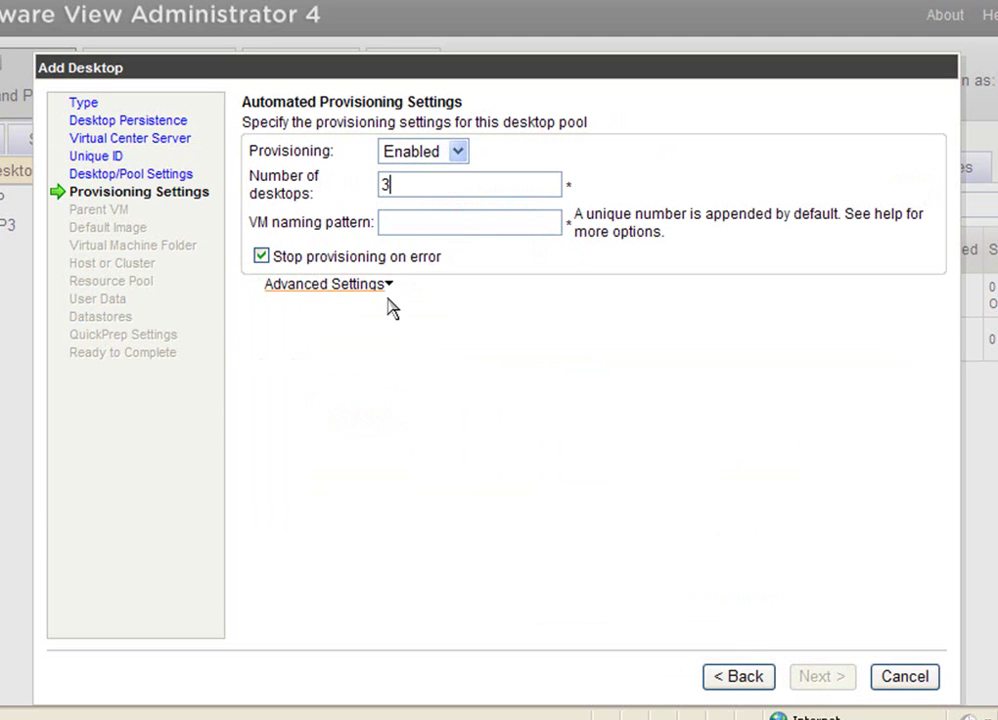
Provision 3 desktops for the pool with the VM naming pattern engin-XP-0
click(408, 221)
text(engin-XP-0)
click(824, 678)
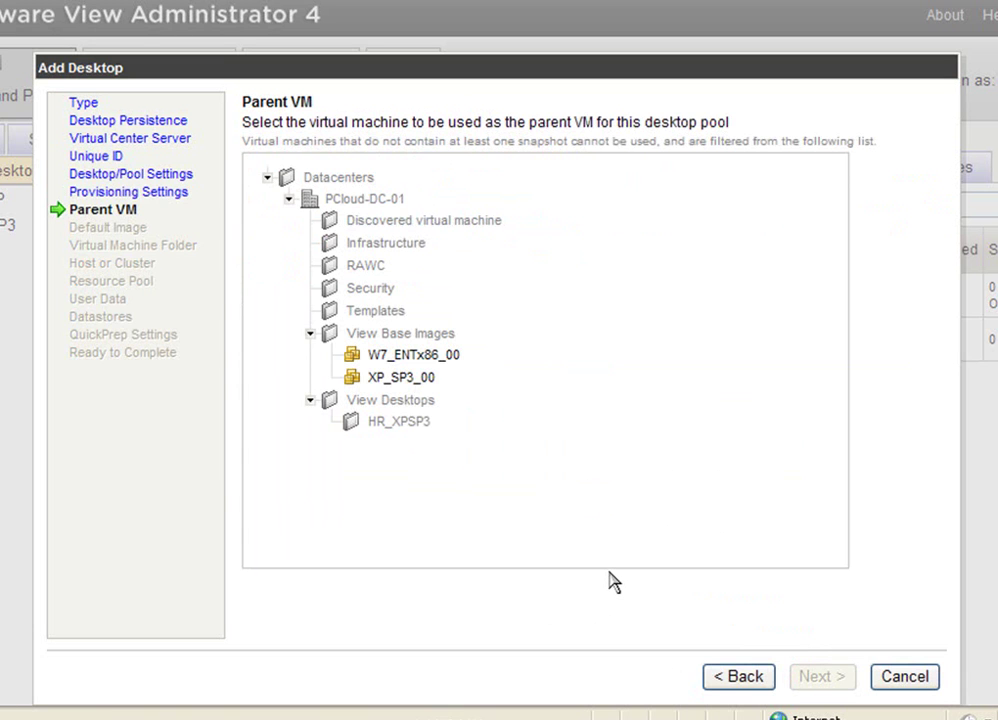
Choose XP_SP3_00 as the parent VM and its "Base Image with RSA DLP Agent" snapshot as the default image
click(388, 378)
click(818, 677)
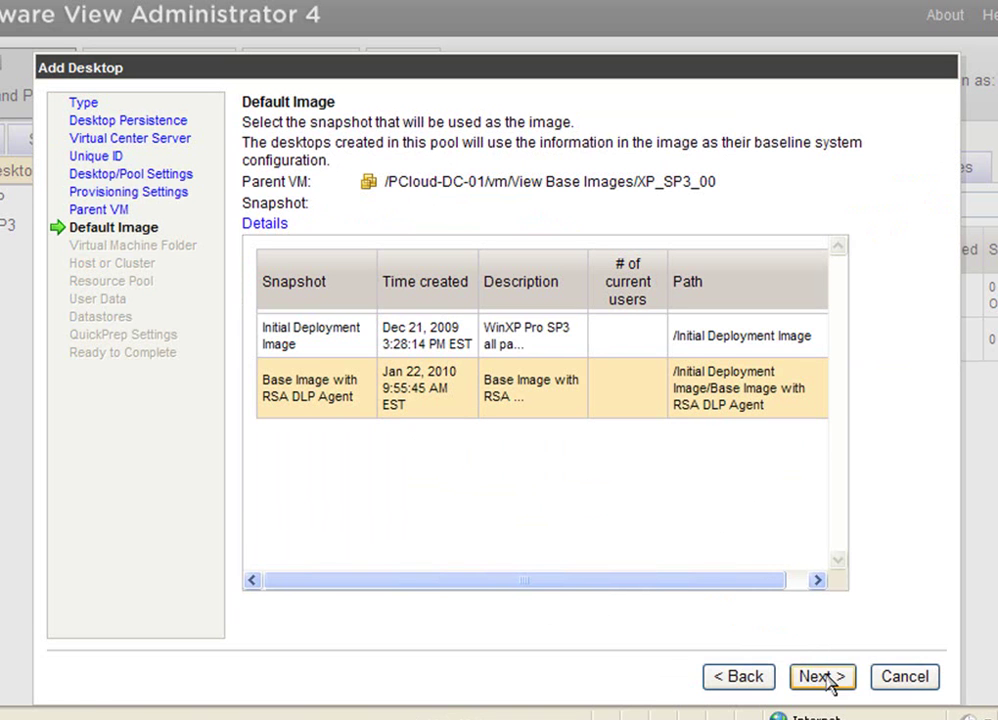
click(818, 677)
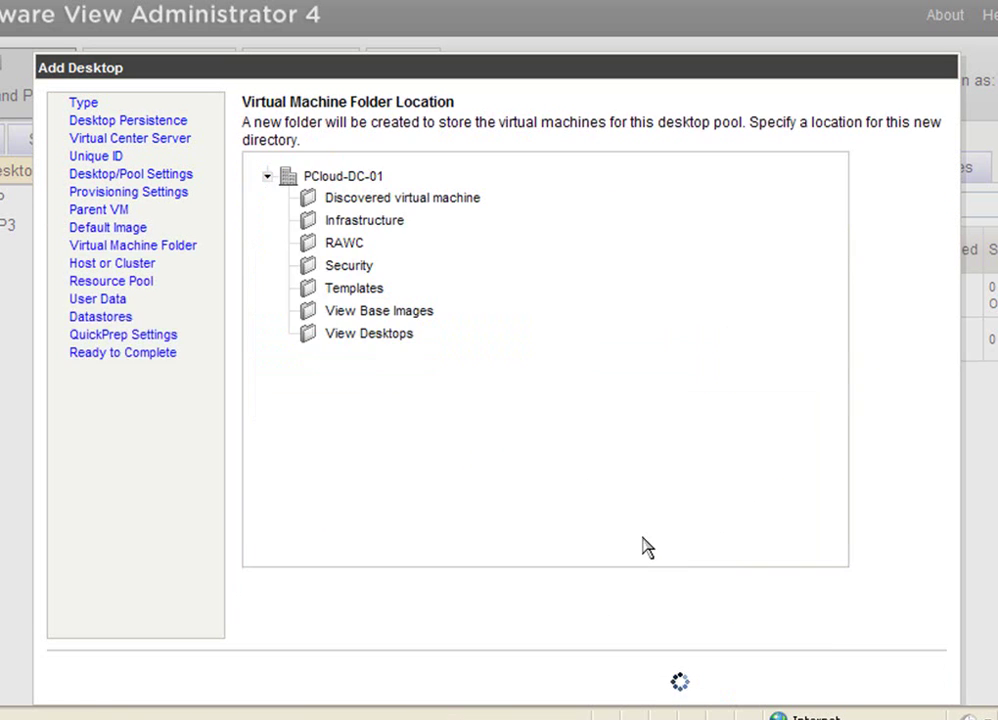
Place the pool's virtual machines in the View Desktops folder, on App_Cluster, within the Engineering Desktops resource pool
click(350, 336)
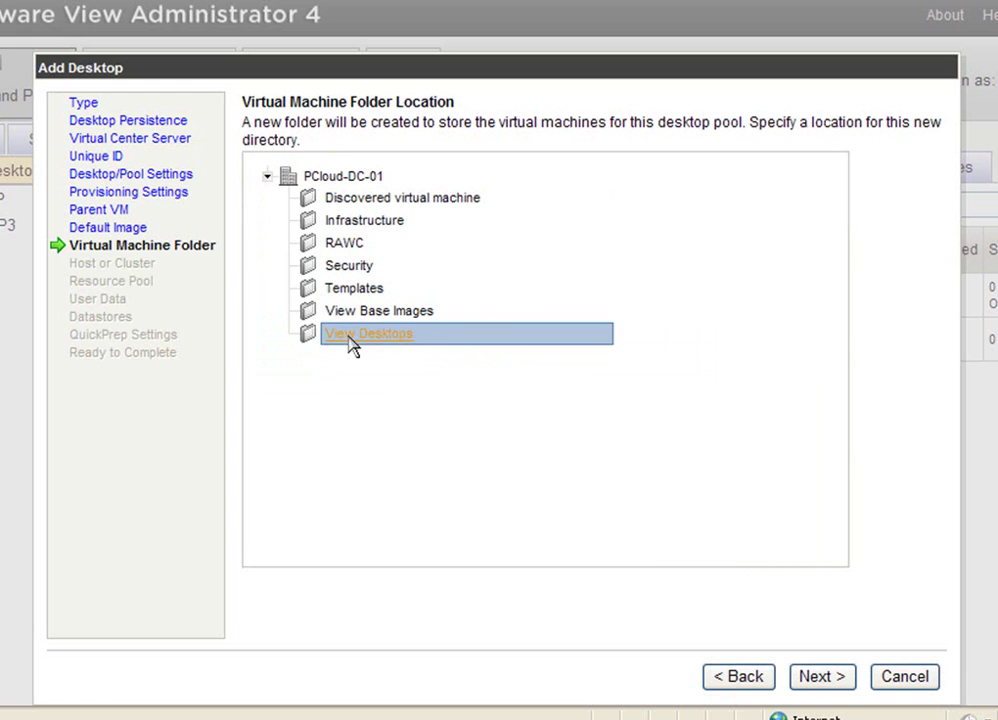
click(816, 678)
click(365, 222)
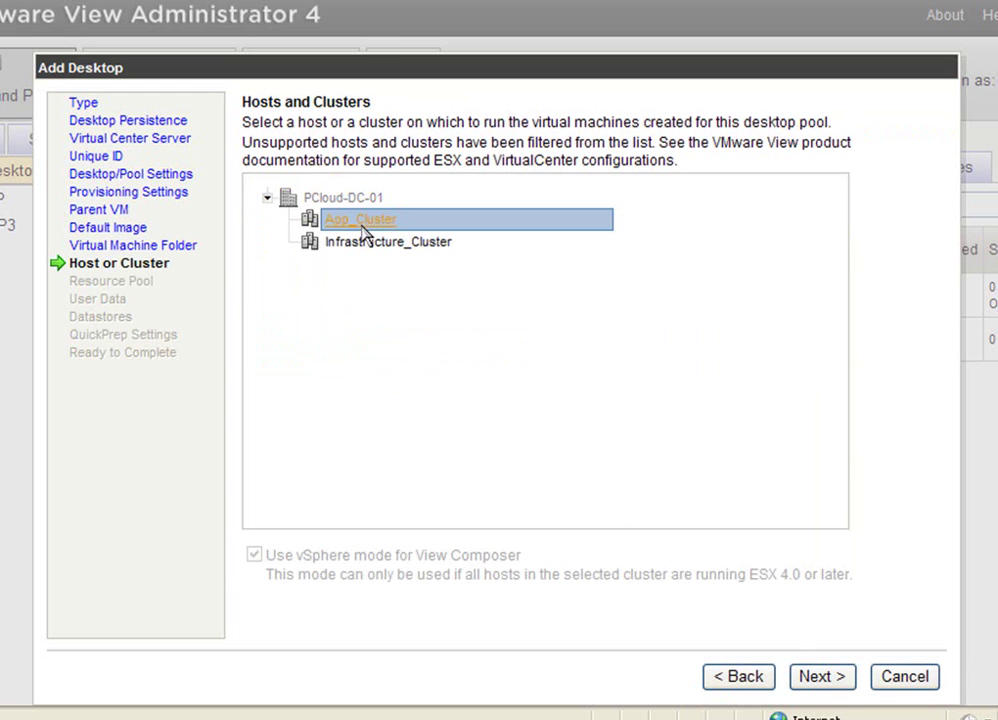
click(821, 680)
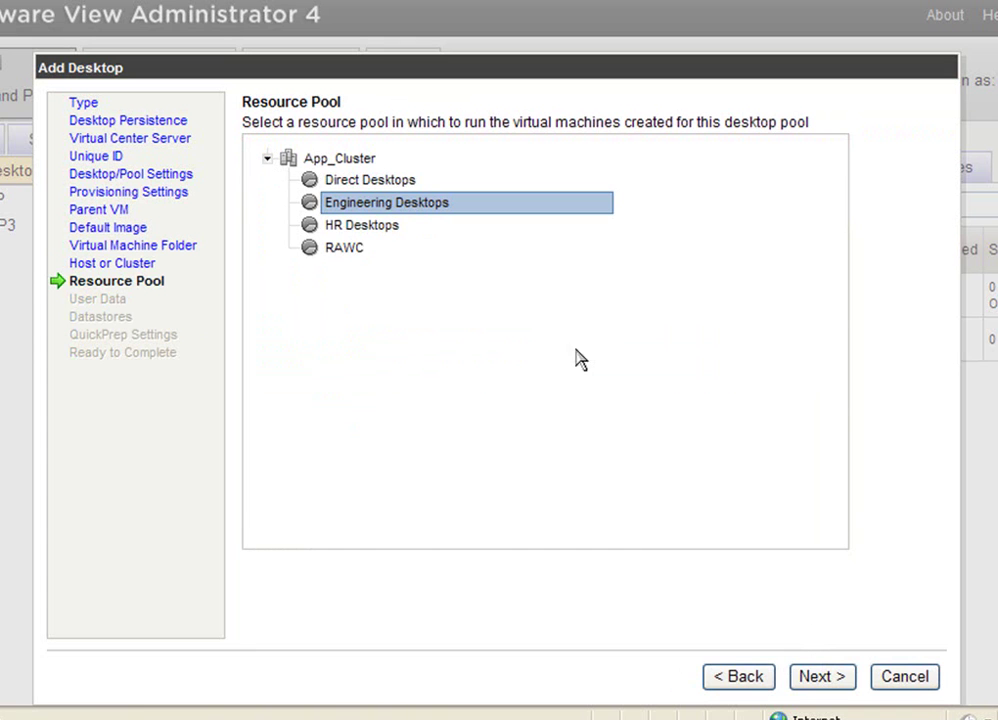
click(818, 677)
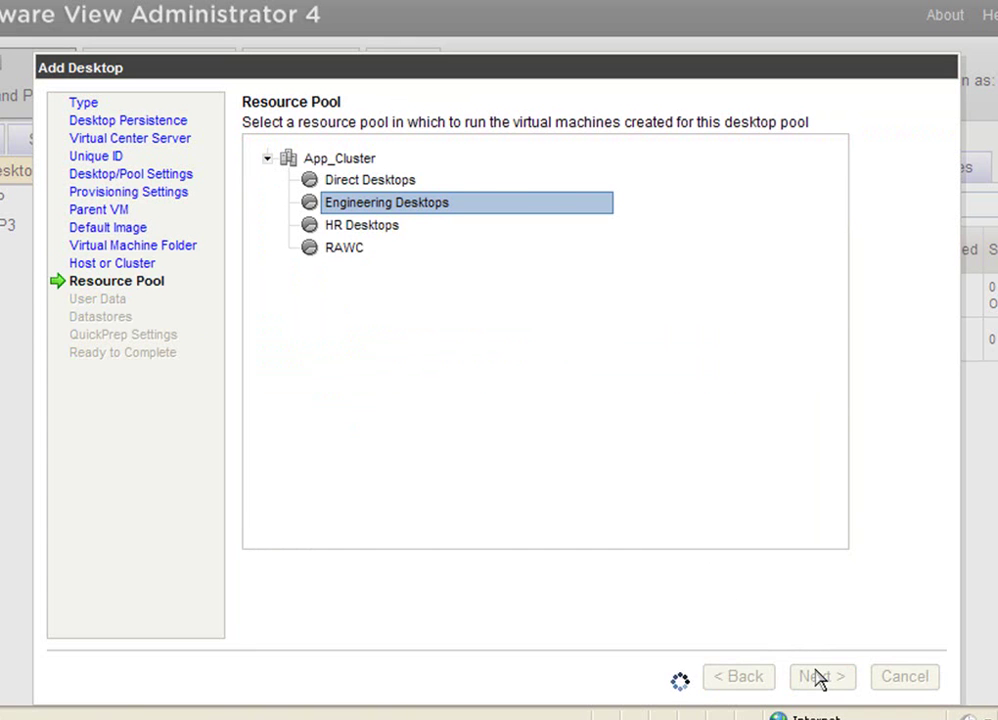
Accept the user data settings, VM Shared Datastore and QuickPrep domain pcloud.emc.net, and finish creating the pool
click(819, 677)
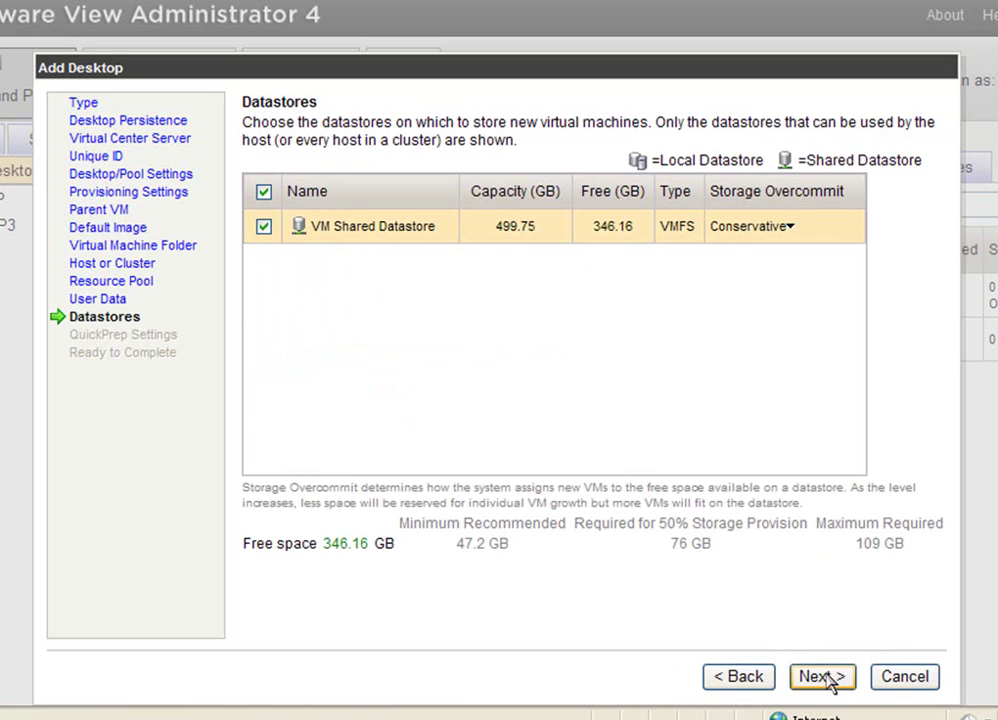
click(820, 677)
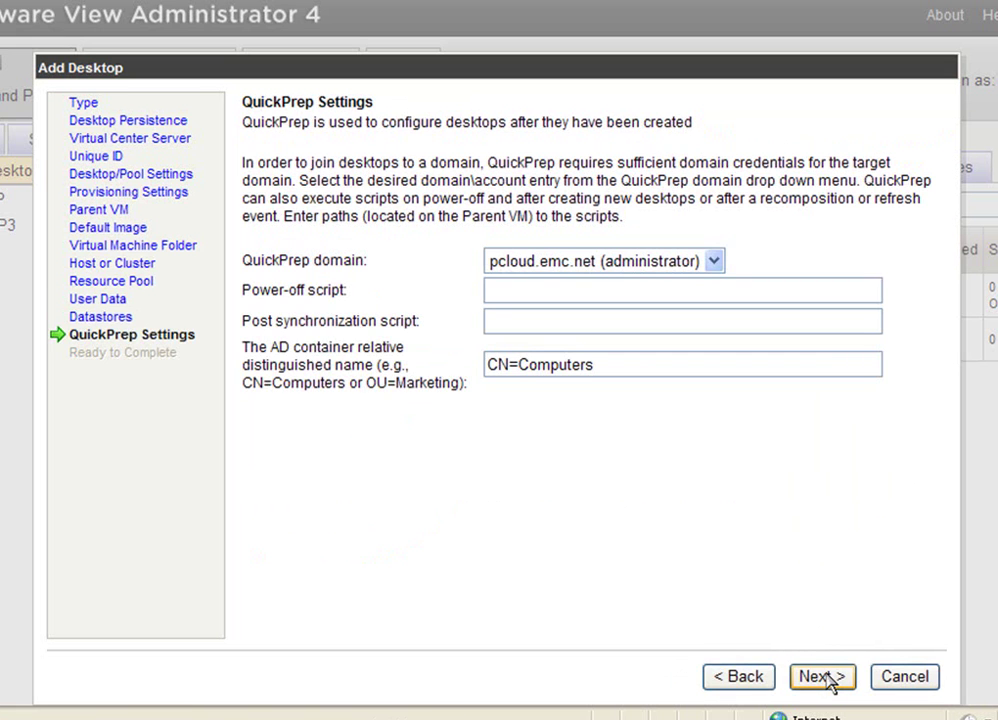
click(822, 677)
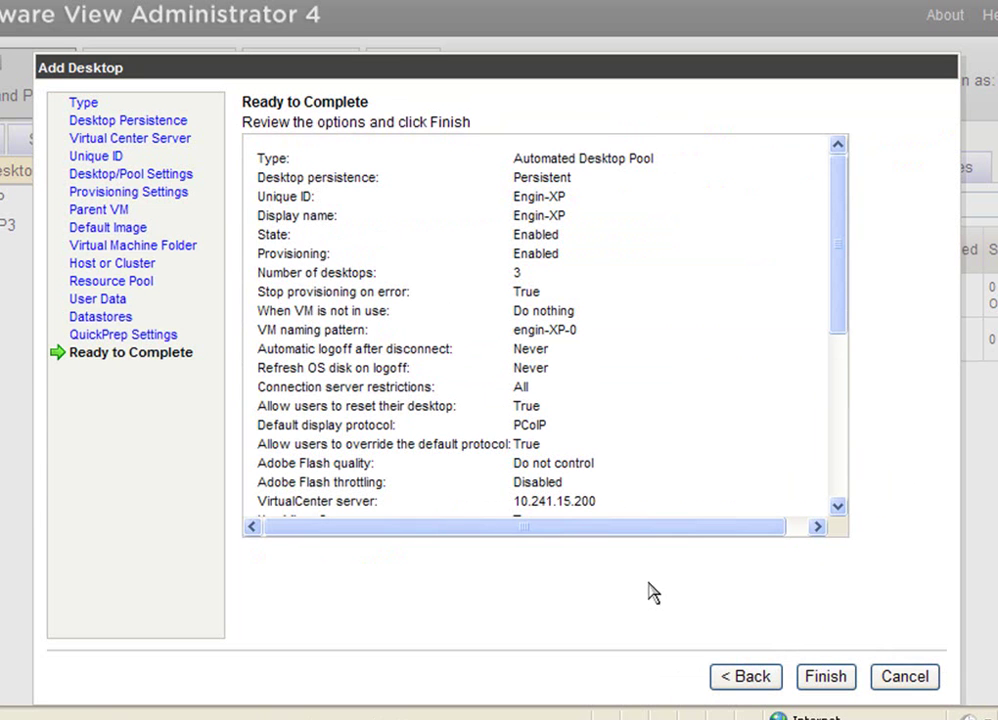
click(820, 677)
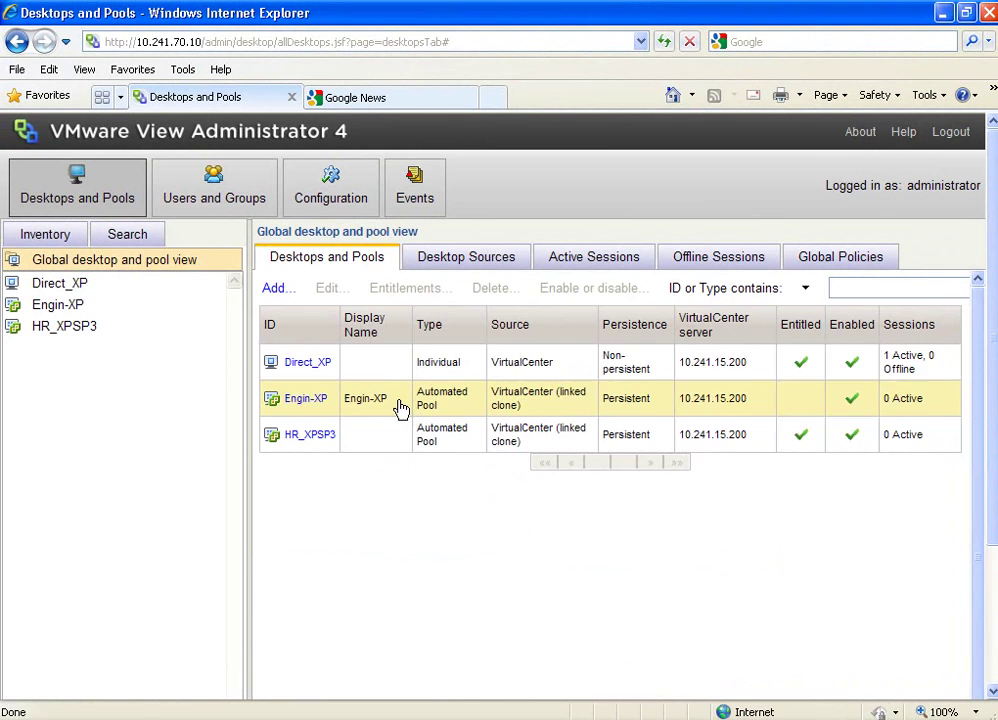
Find the employee's account in the directory by name and add it to the Engin-XP pool's entitlements
click(400, 405)
click(404, 288)
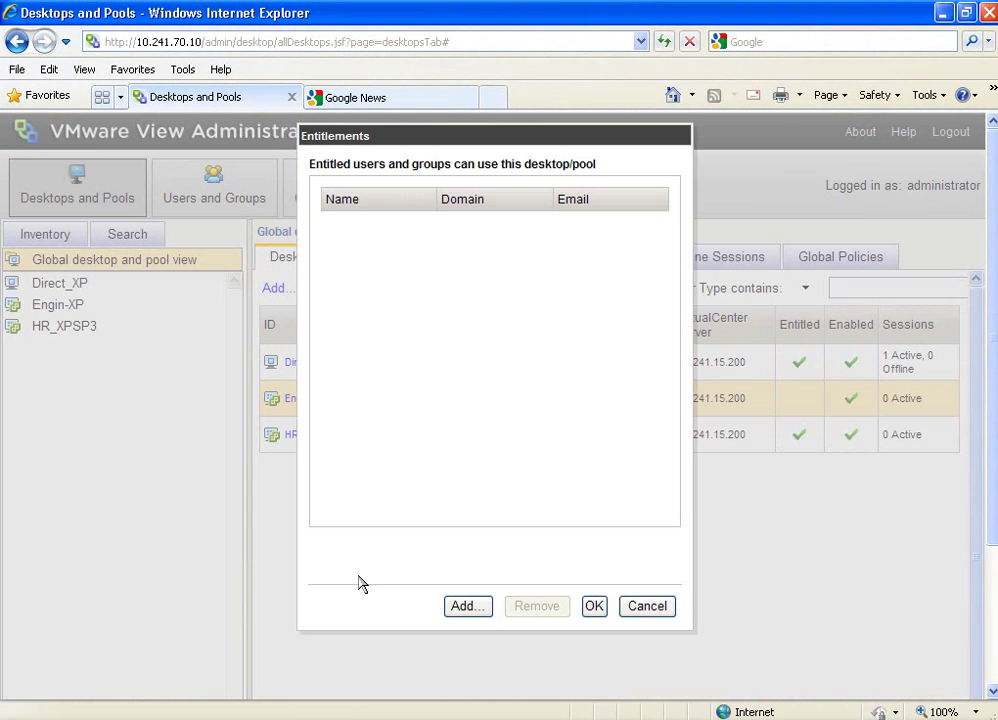
click(464, 606)
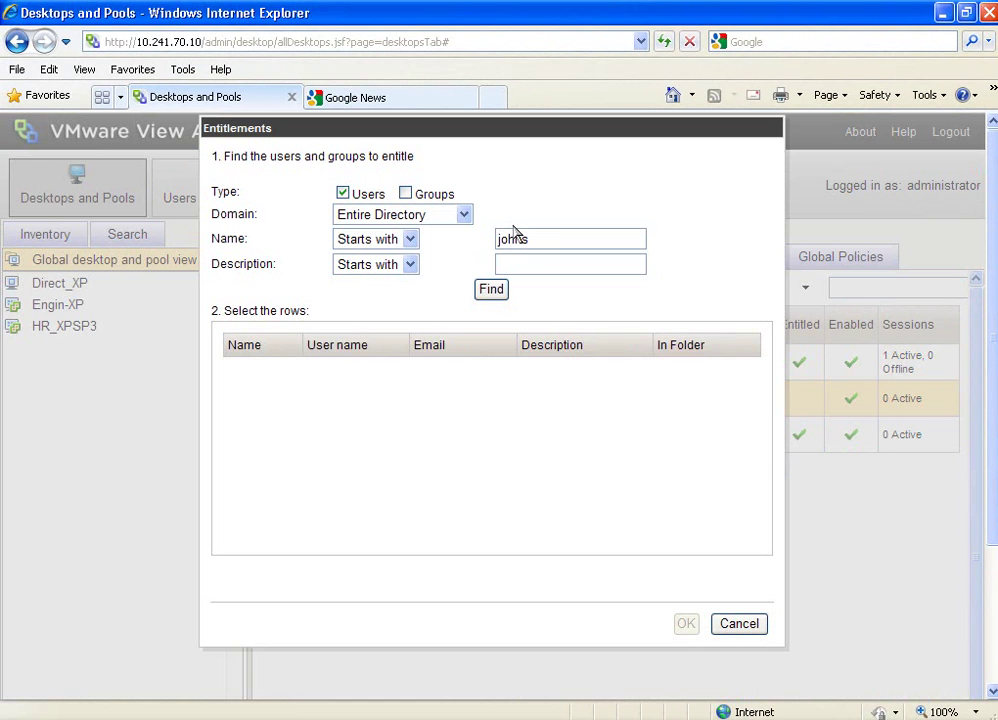
click(491, 290)
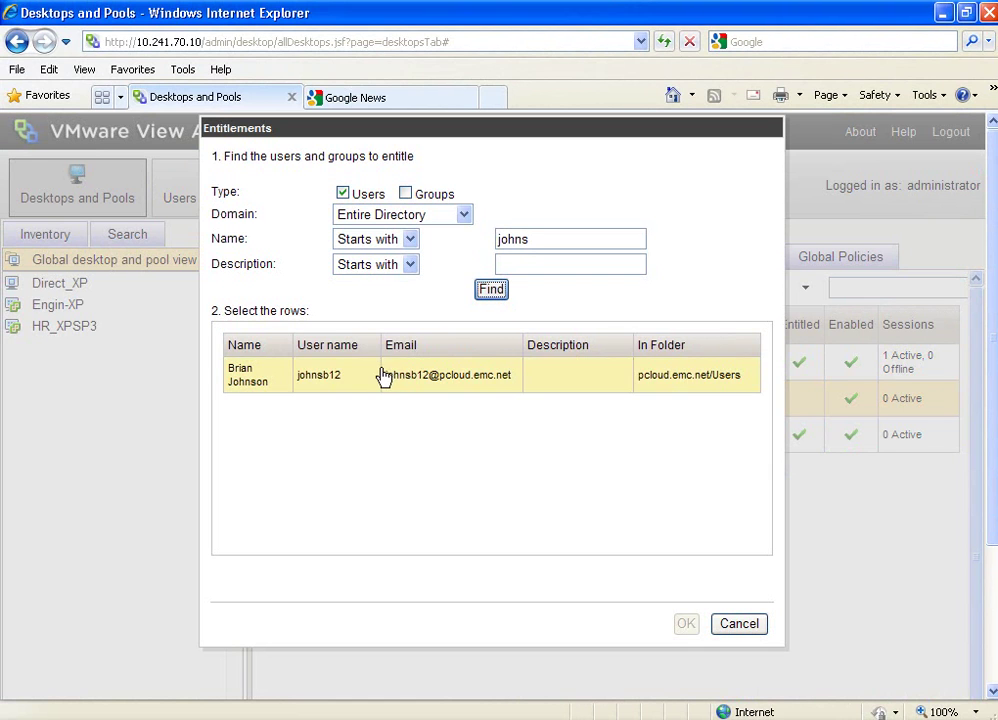
click(383, 376)
click(686, 624)
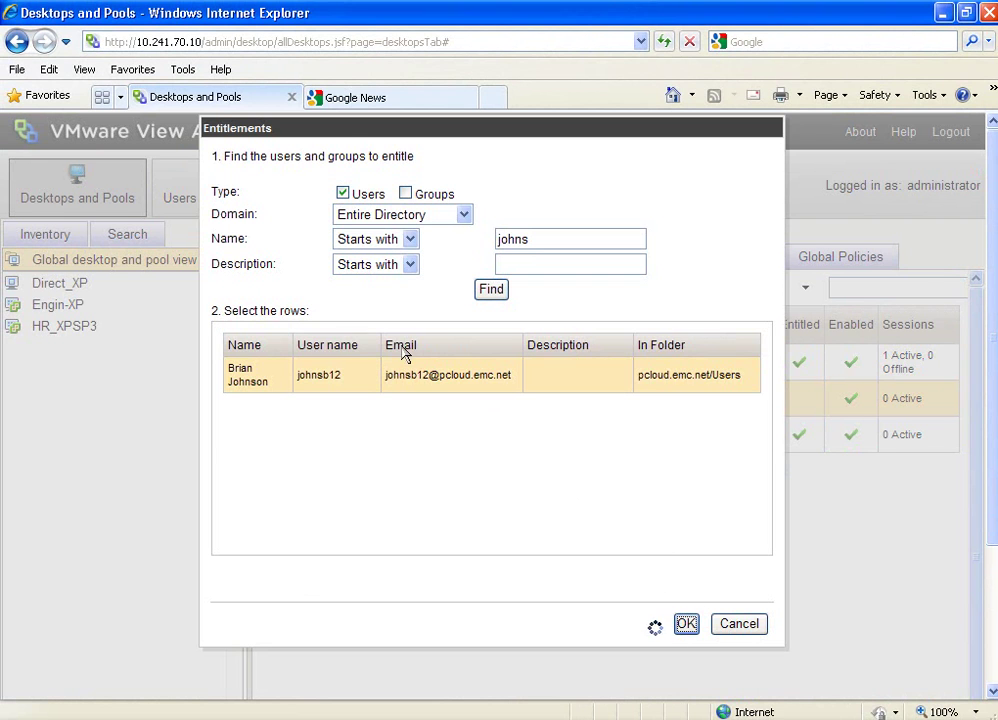
Search for users starting with "view", add ViewUser1 to the Engin-XP entitlements, and save them
click(467, 606)
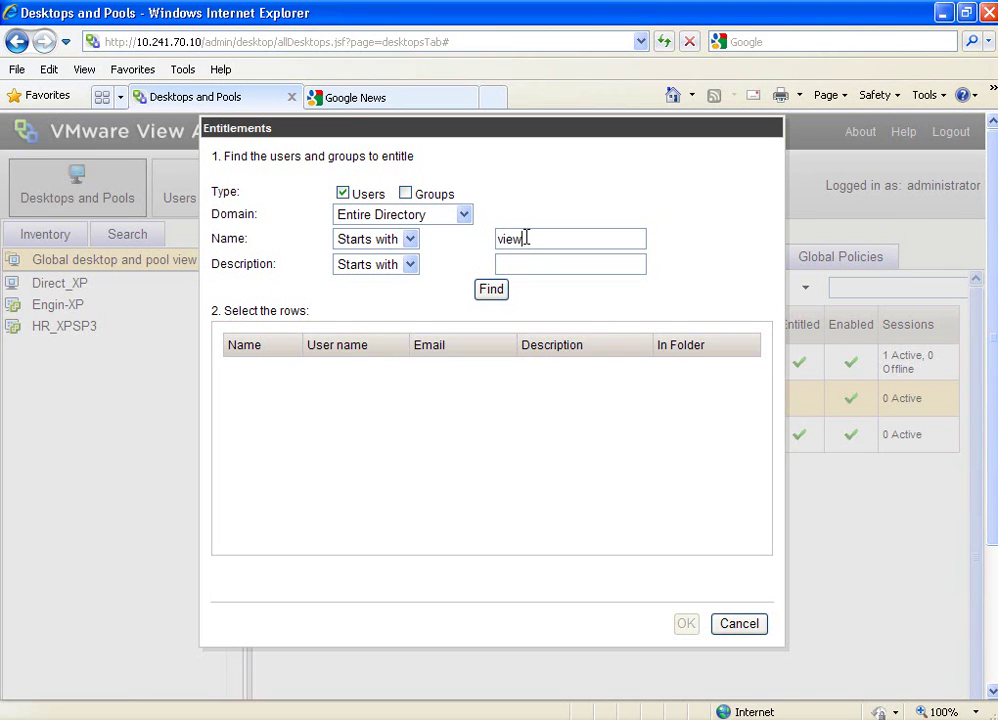
click(493, 287)
click(318, 392)
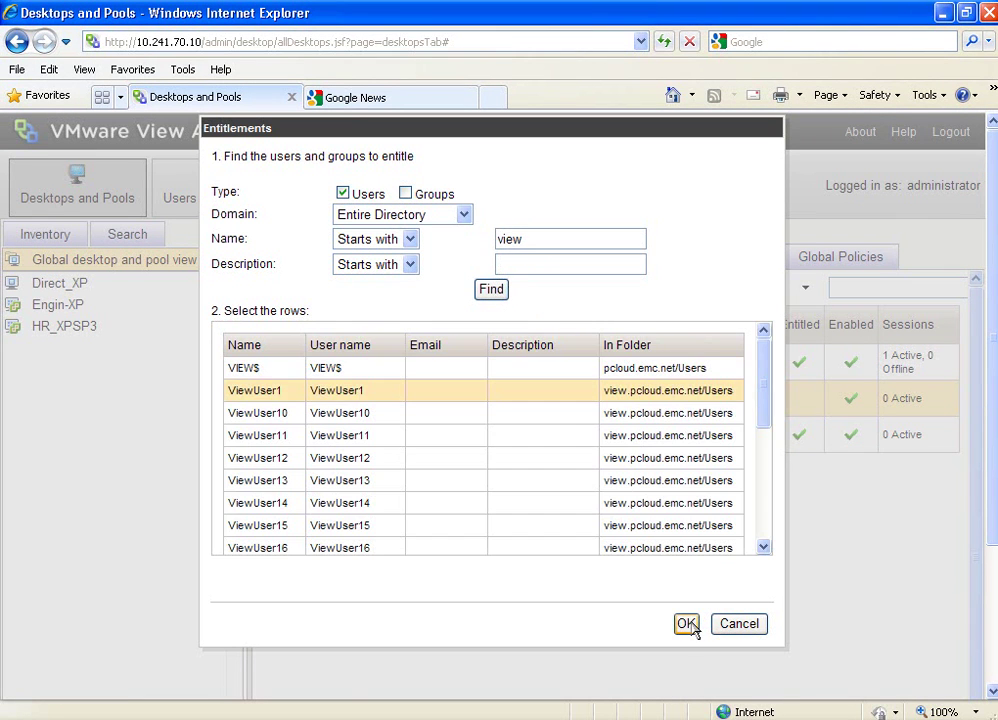
click(686, 624)
click(595, 605)
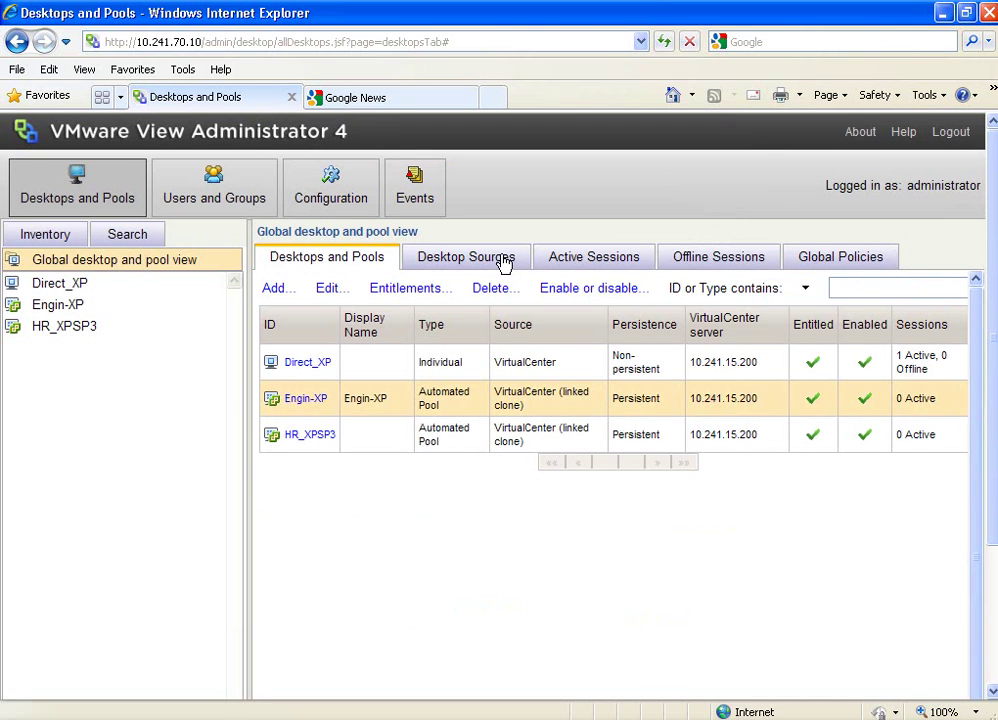
Check the desktop sources, and in the vSphere Client inventory collapse the HR_XPSP3 folder and expand Engin-XP to see its virtual machines
click(503, 260)
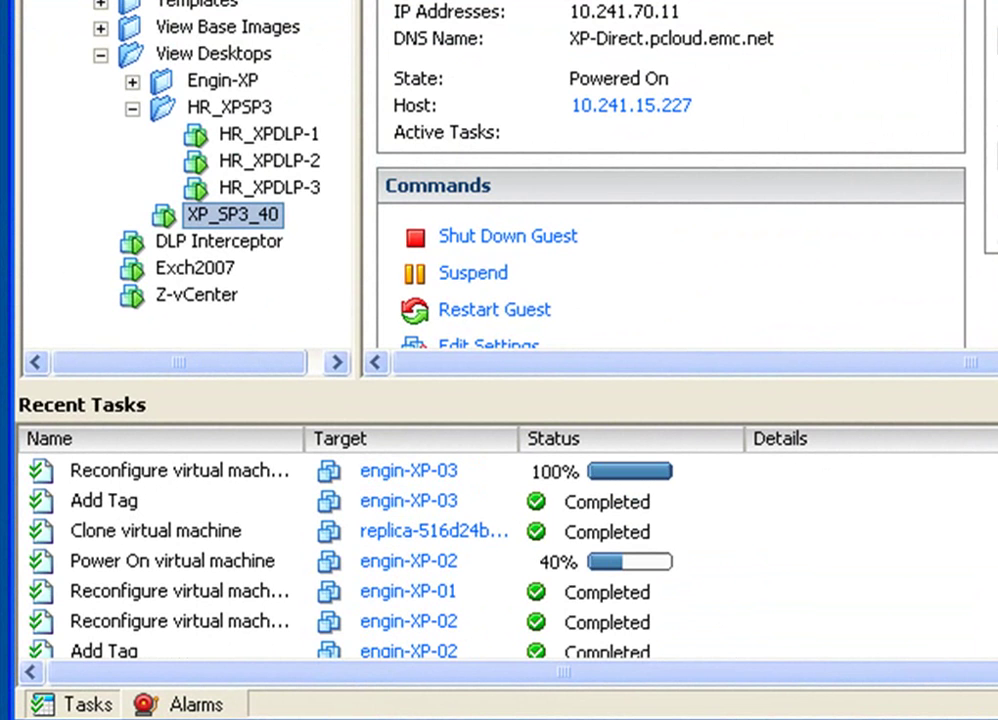
click(133, 107)
click(133, 81)
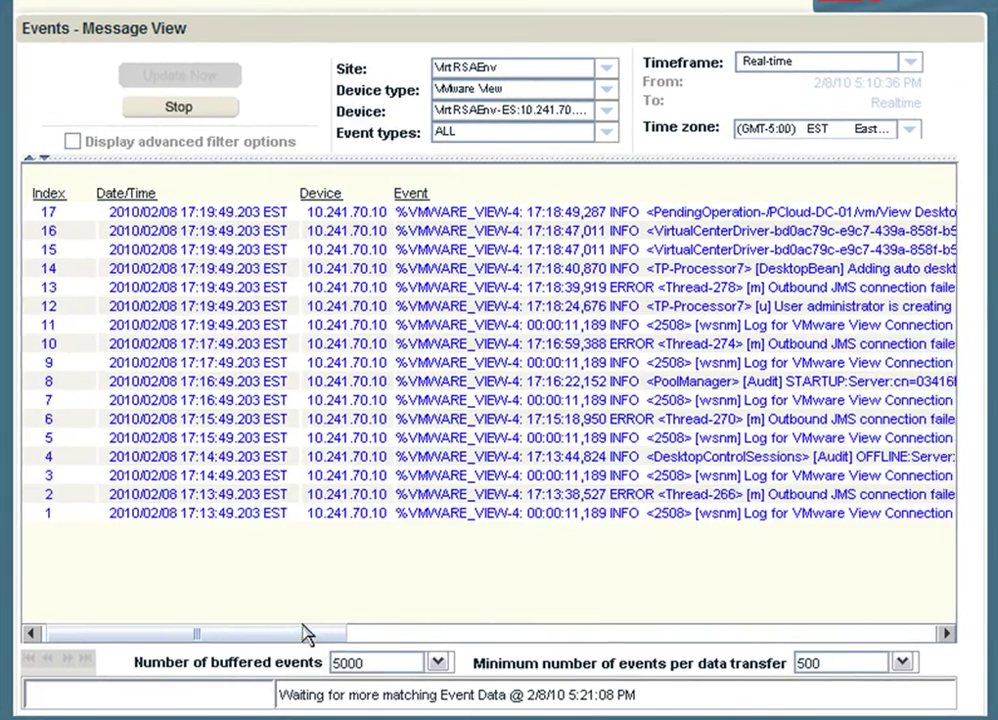
Examine the real-time VMware View events in RSA enVision for the pool creation and entitlement messages
drag(457, 604, 479, 604)
drag(333, 625, 452, 635)
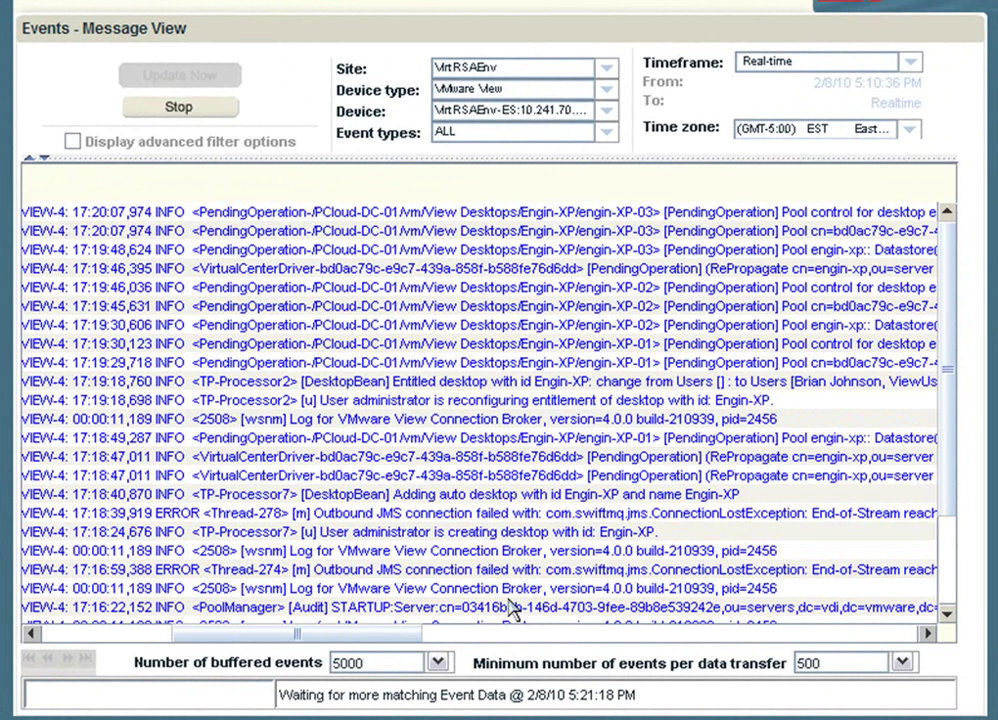
scroll(480, 541, down, 2)
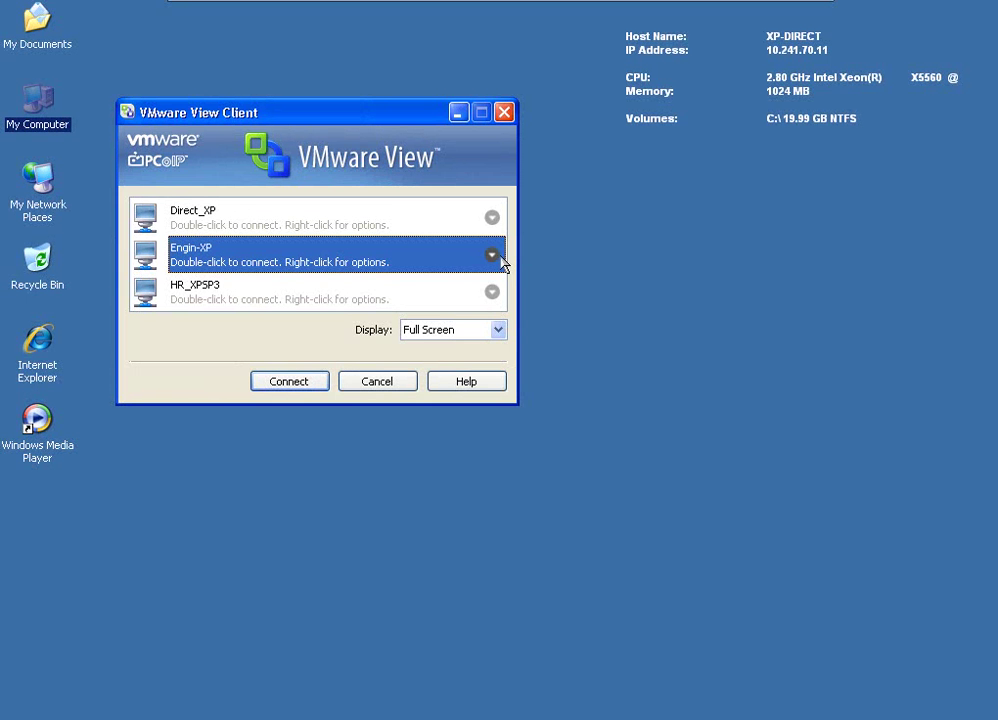
Connect to the Engin-XP desktop from VMware View Client, and disconnect and log off from it
click(494, 256)
click(521, 274)
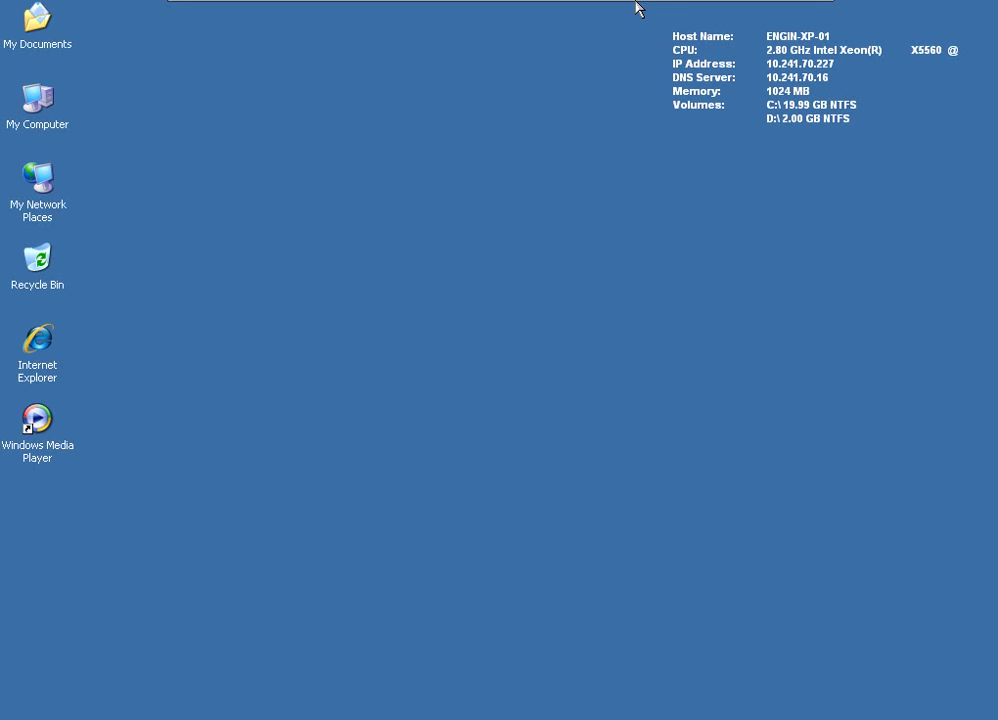
mouse_move(641, 9)
click(338, 14)
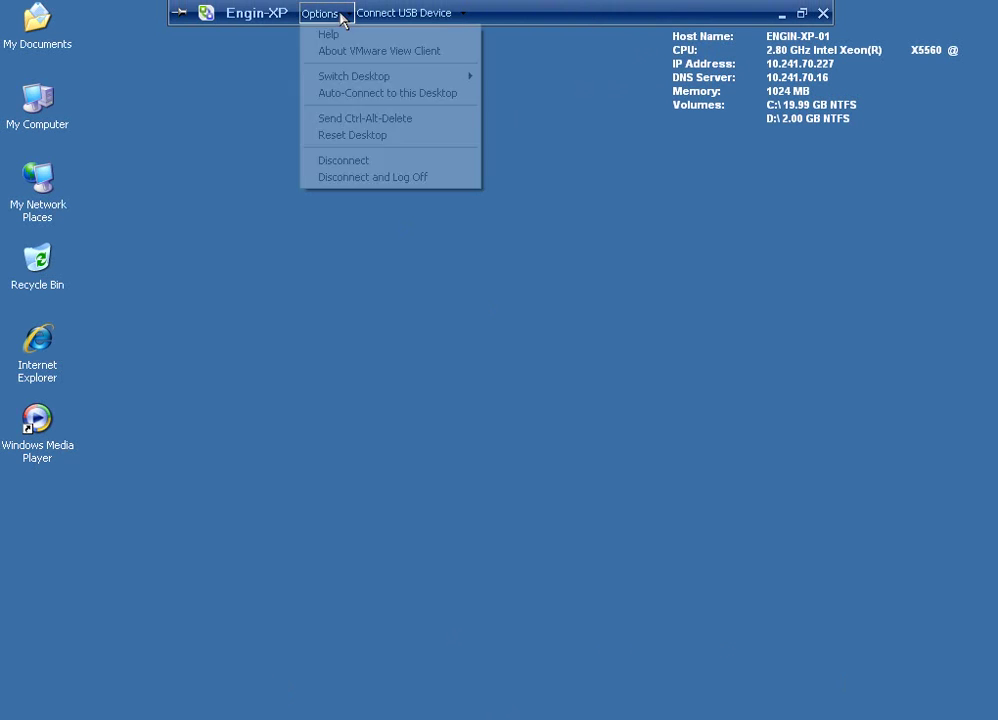
click(385, 187)
click(478, 431)
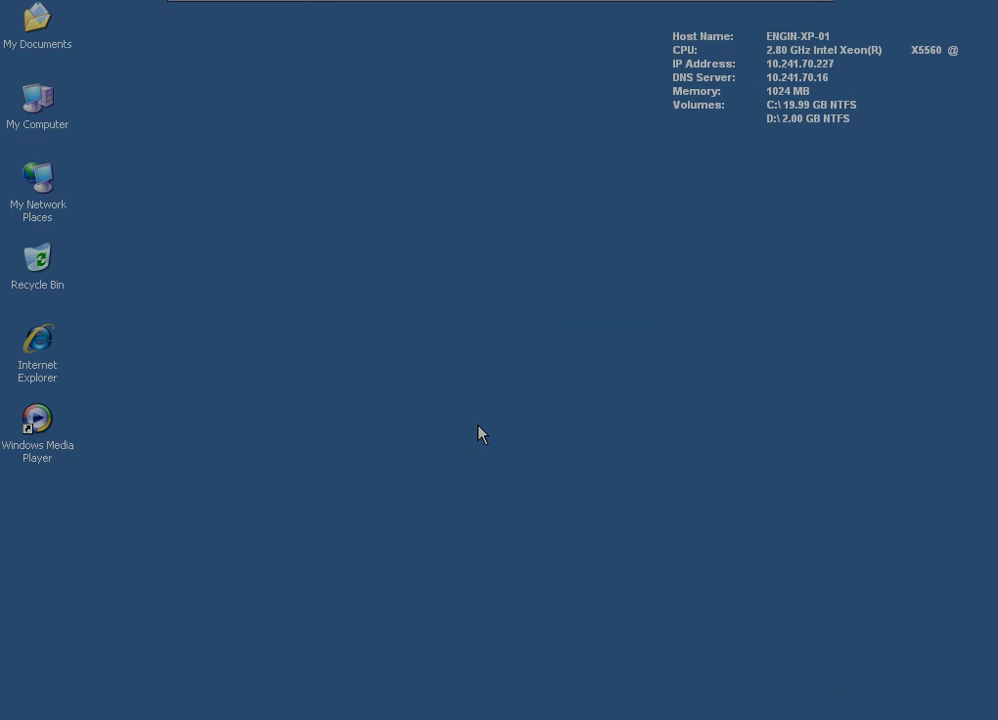